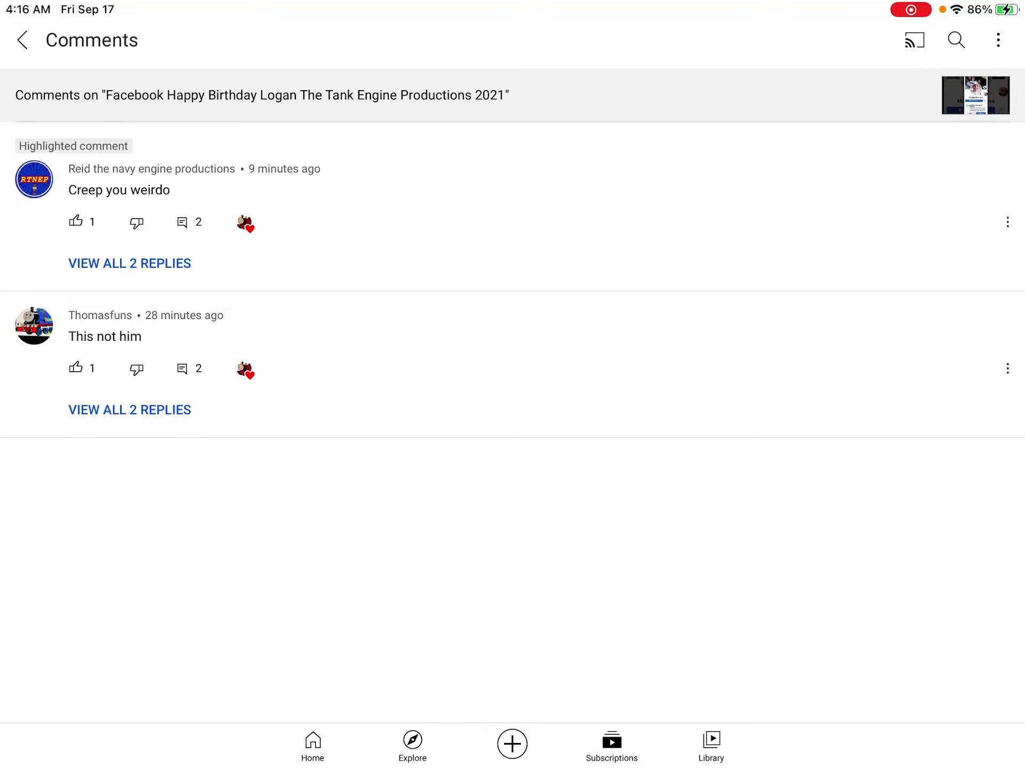
scroll(512, 240, "down", 2)
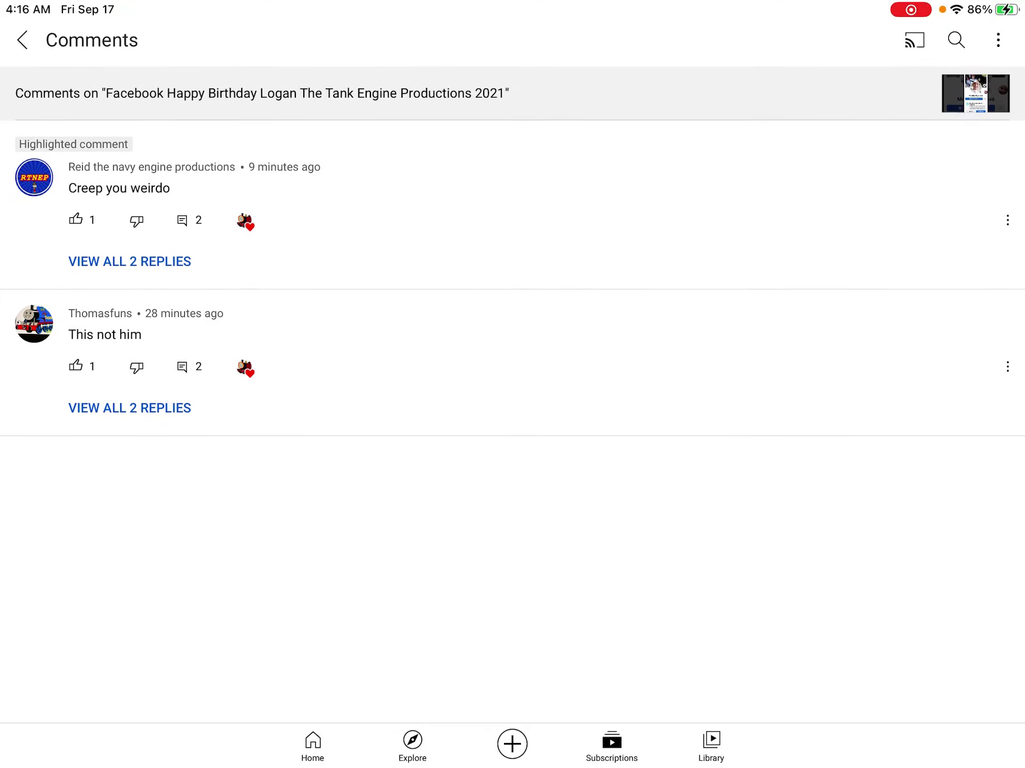
Step: Leave the comments, view your channel's Videos tab, then return to the Subscriptions feed
left_click(22, 40)
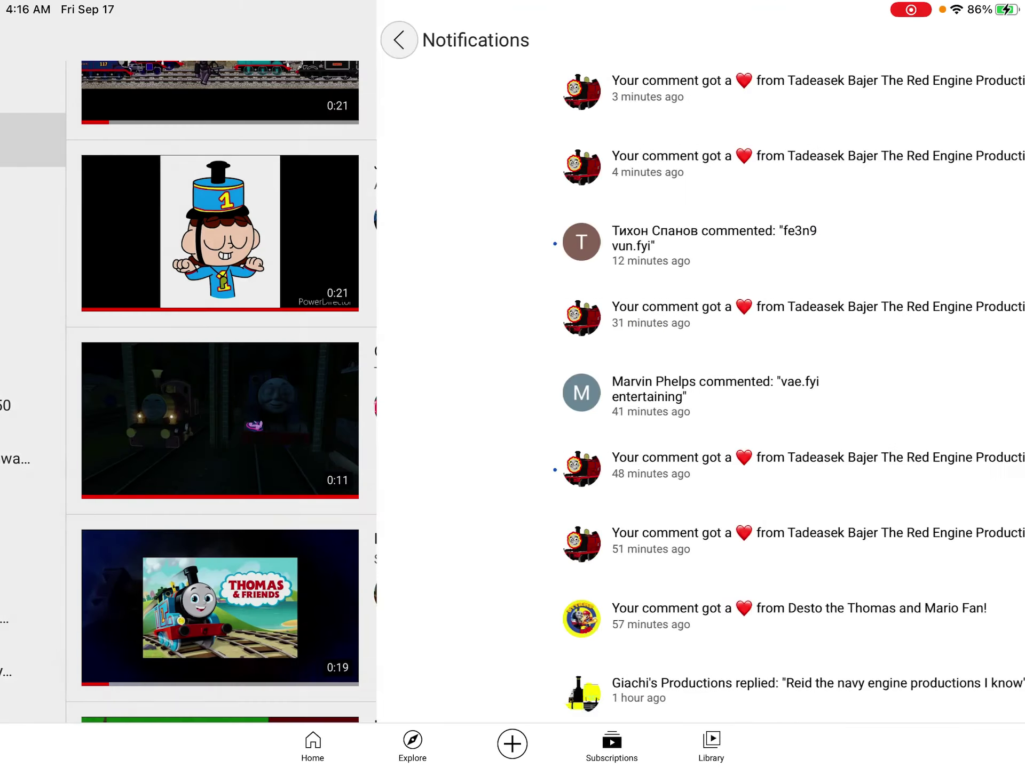
left_click(997, 40)
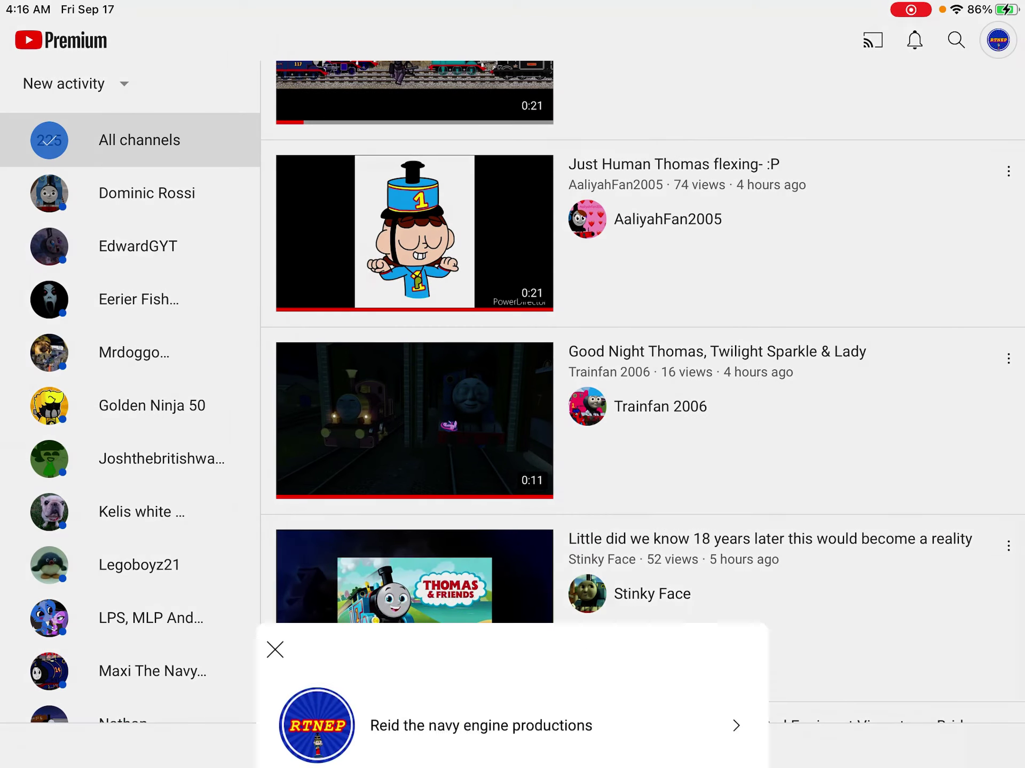
left_click(352, 474)
left_click(337, 81)
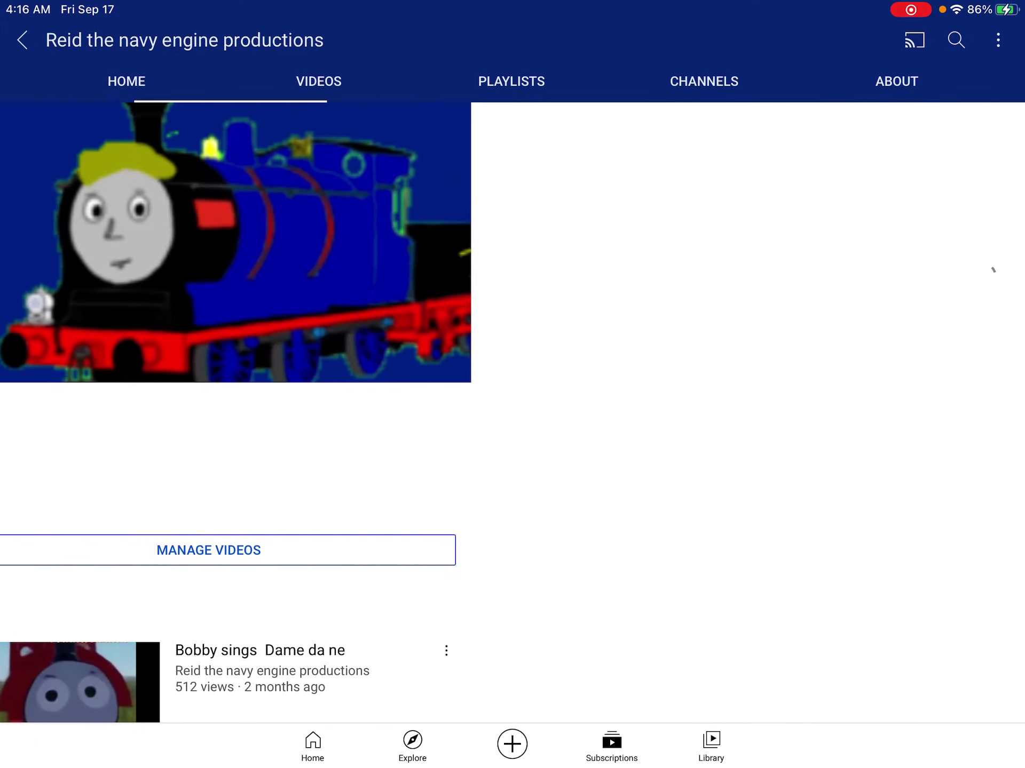
scroll(512, 400, "down", 5)
scroll(512, 400, "up", 5)
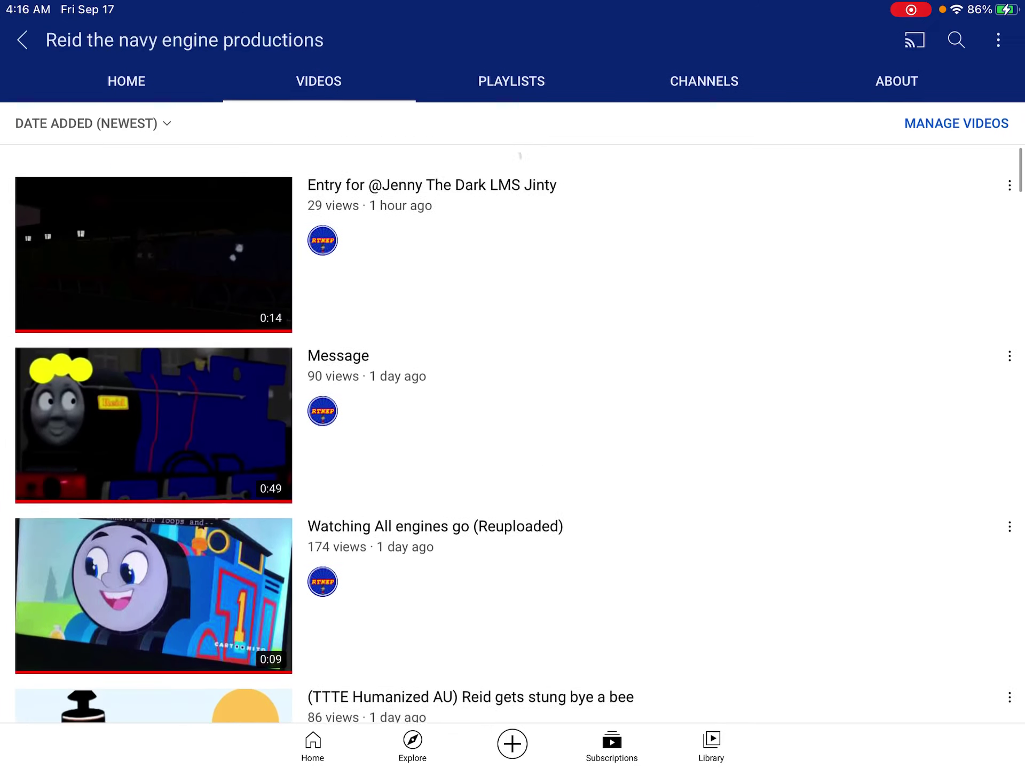
left_click(18, 35)
scroll(641, 400, "up", 5)
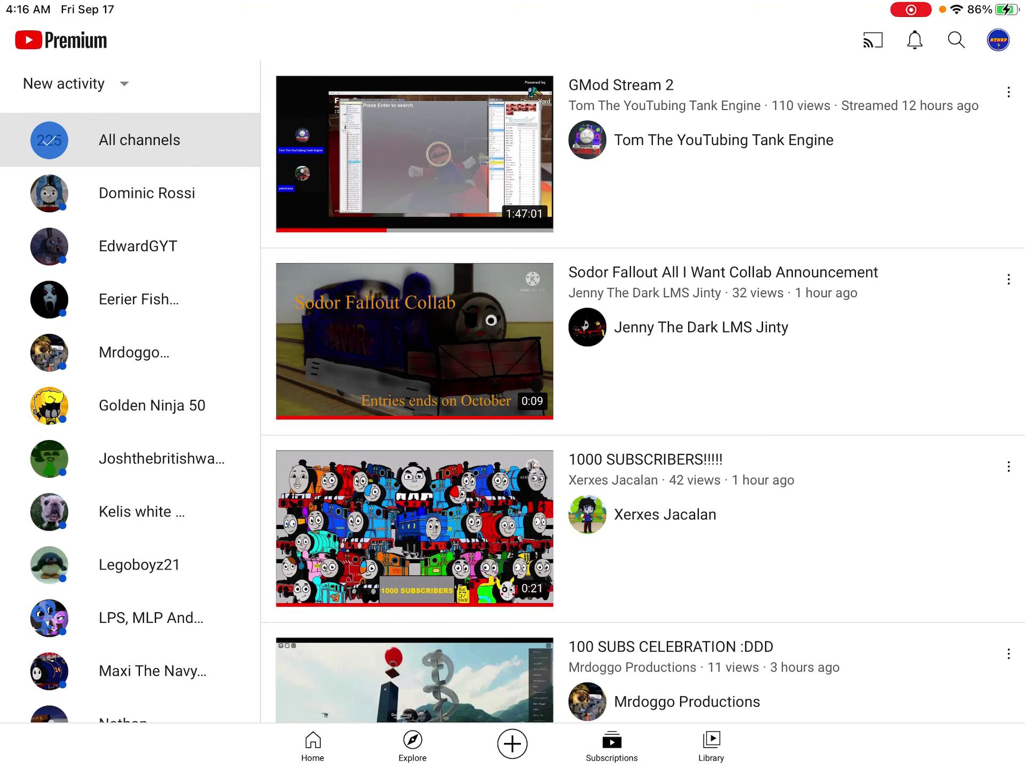
Step: Check the first notification's comments, then open the 31-minutes-ago heart notification's kill Reid video
left_click(915, 40)
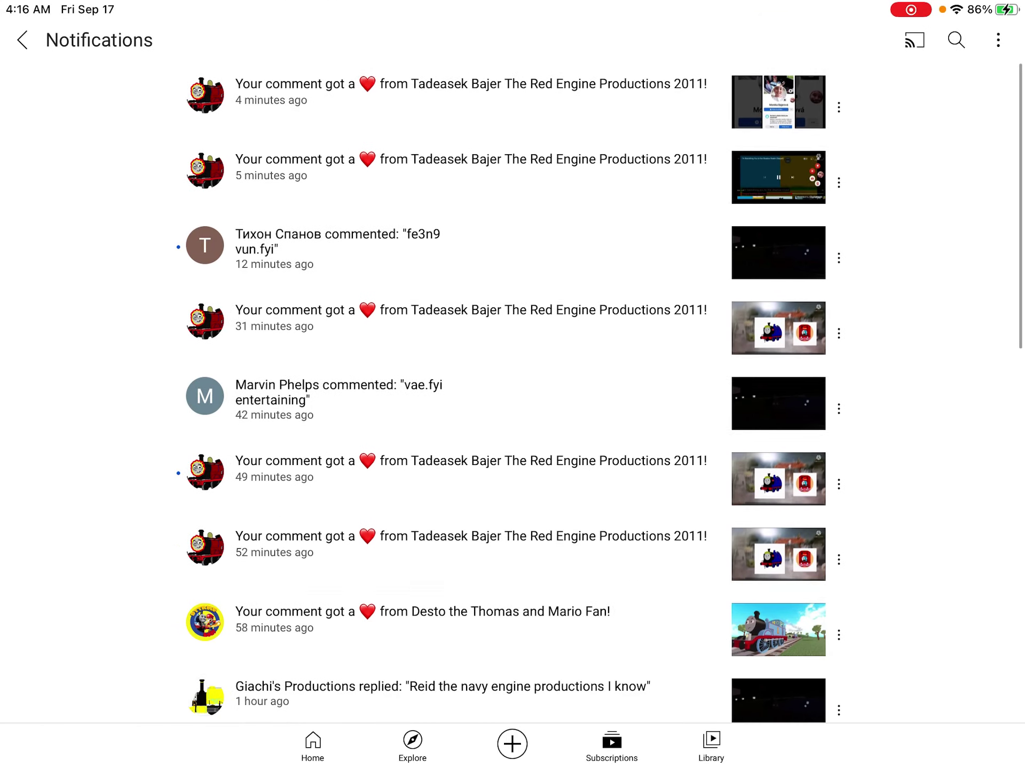
left_click(471, 92)
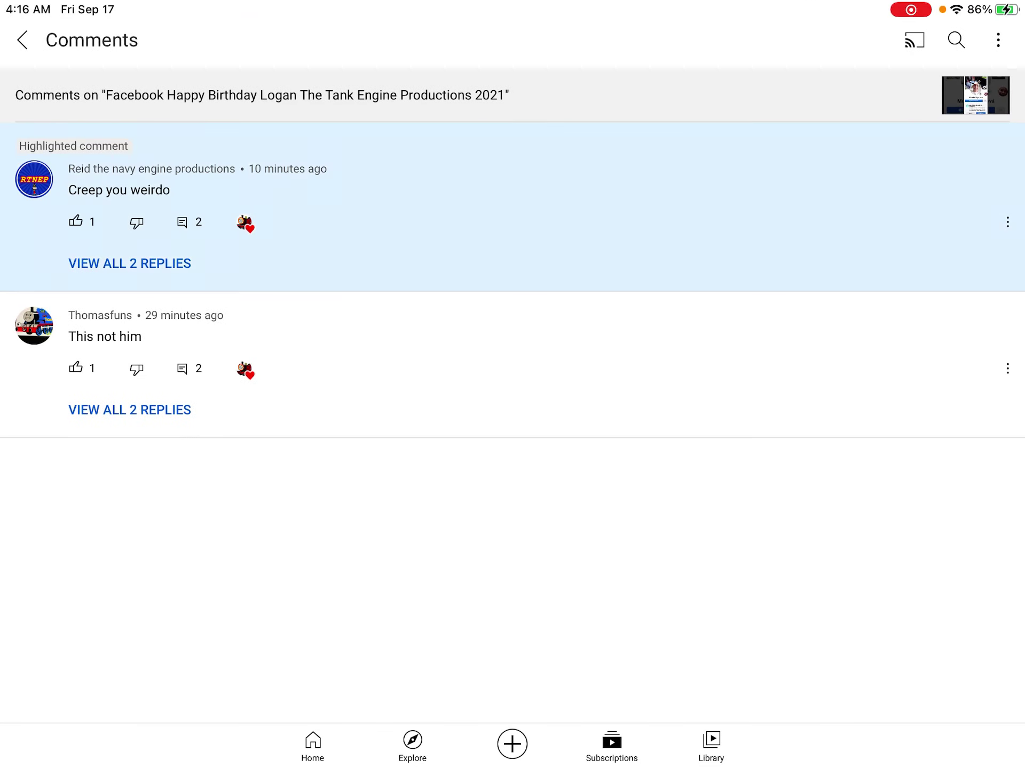
left_click(23, 40)
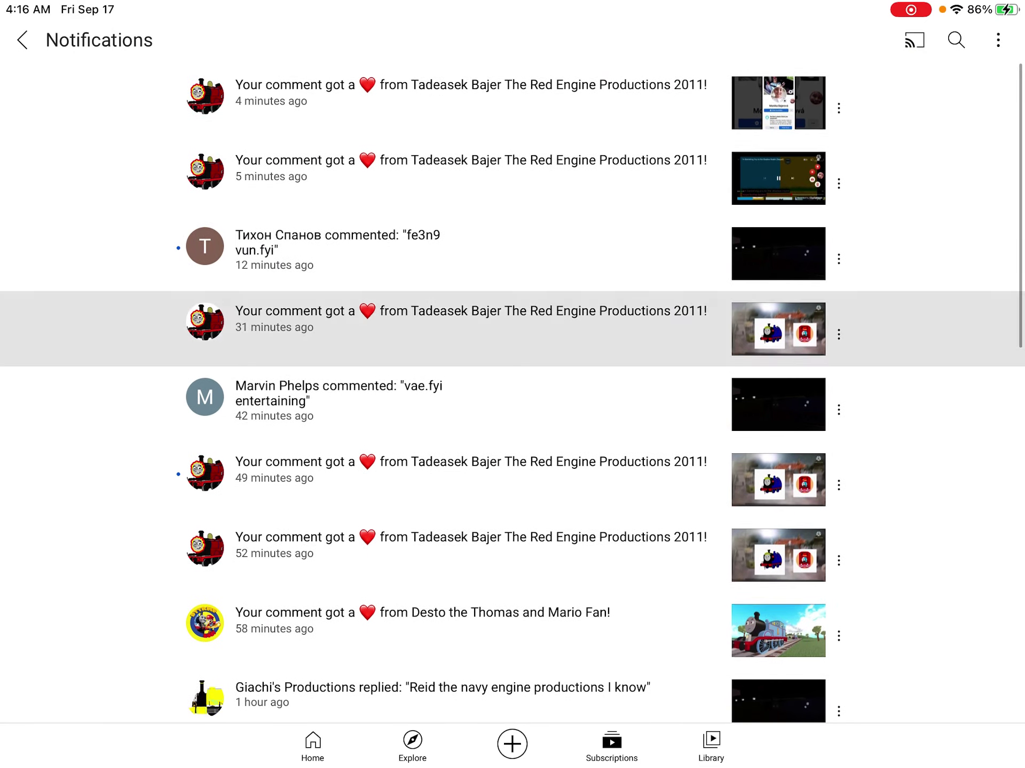
scroll(512, 384, "up", 2)
scroll(513, 284, "up", 1)
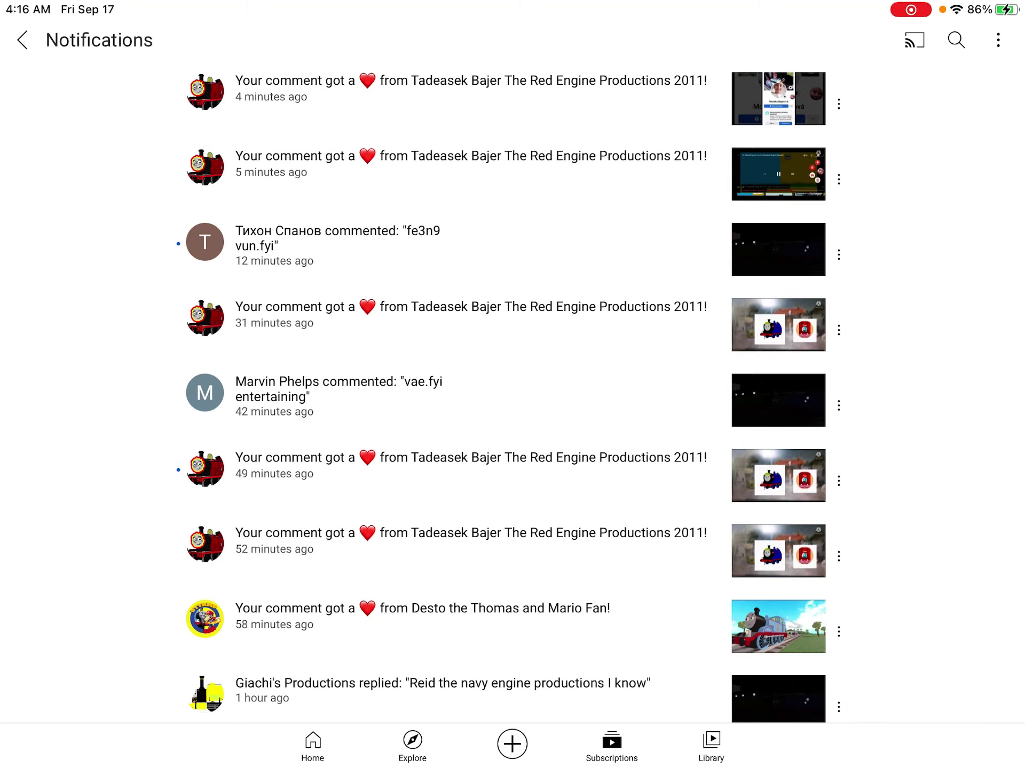
left_click(470, 91)
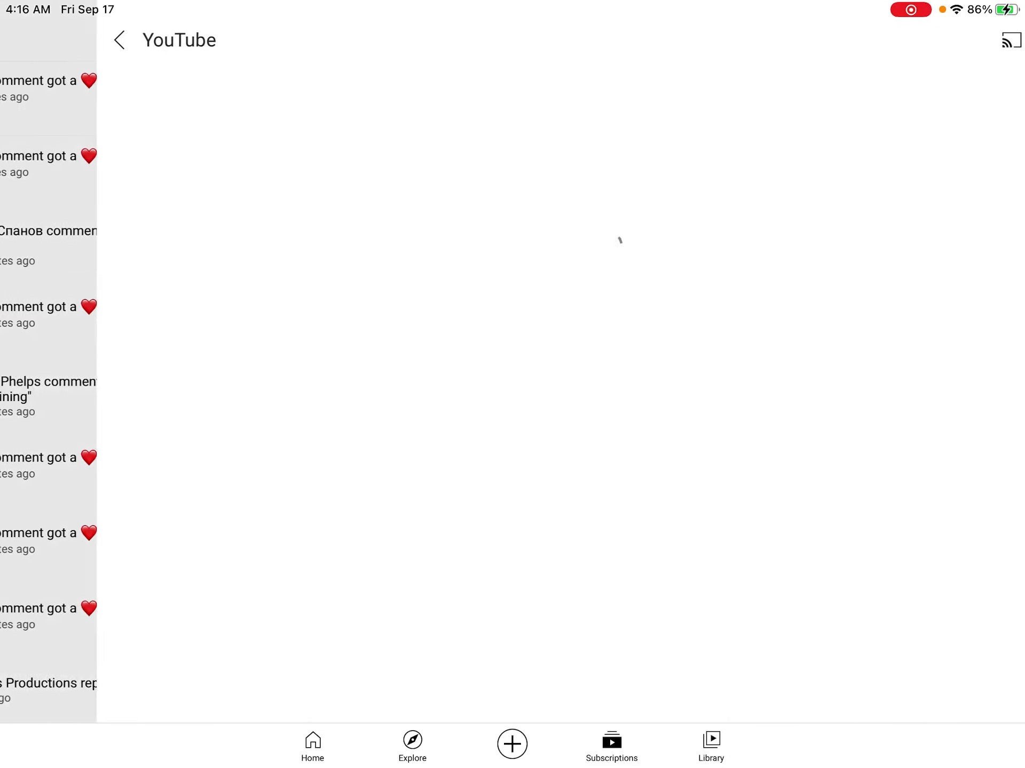
left_click(22, 40)
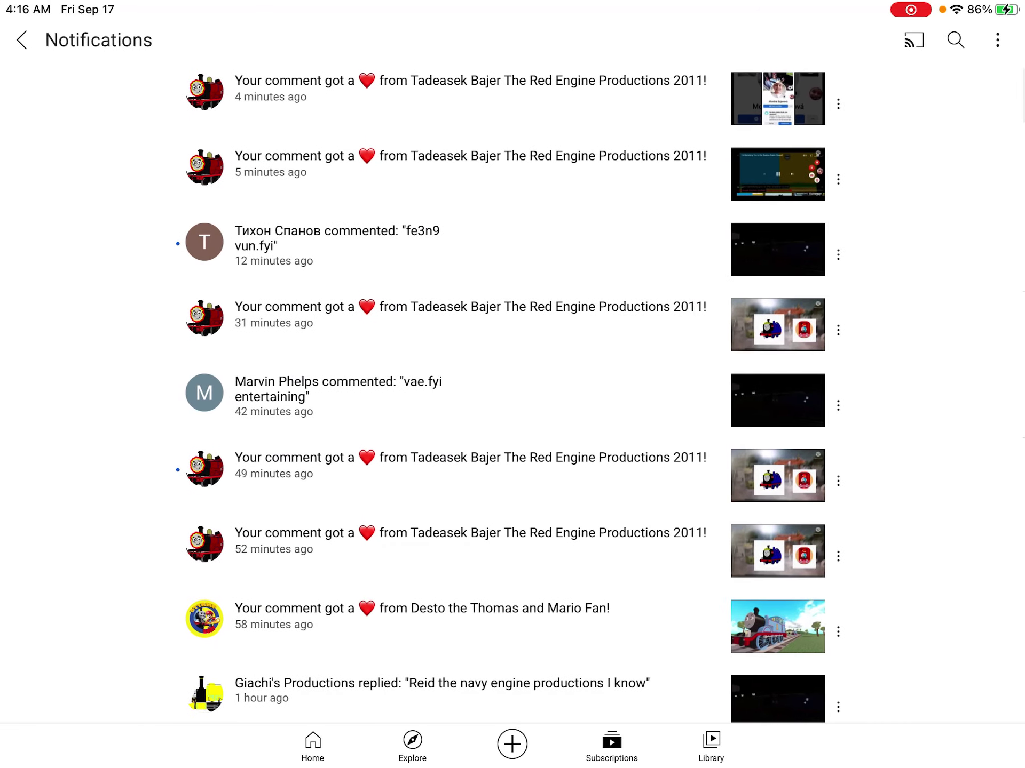
left_click(472, 320)
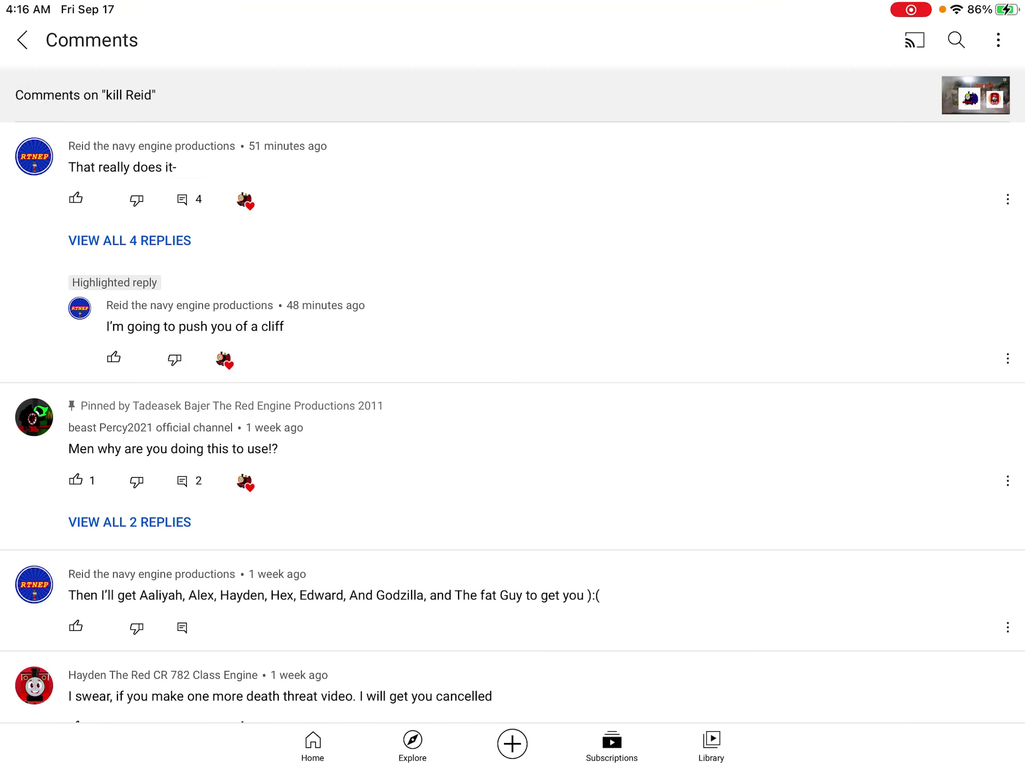
scroll(513, 392, "down", 5)
scroll(512, 392, "up", 5)
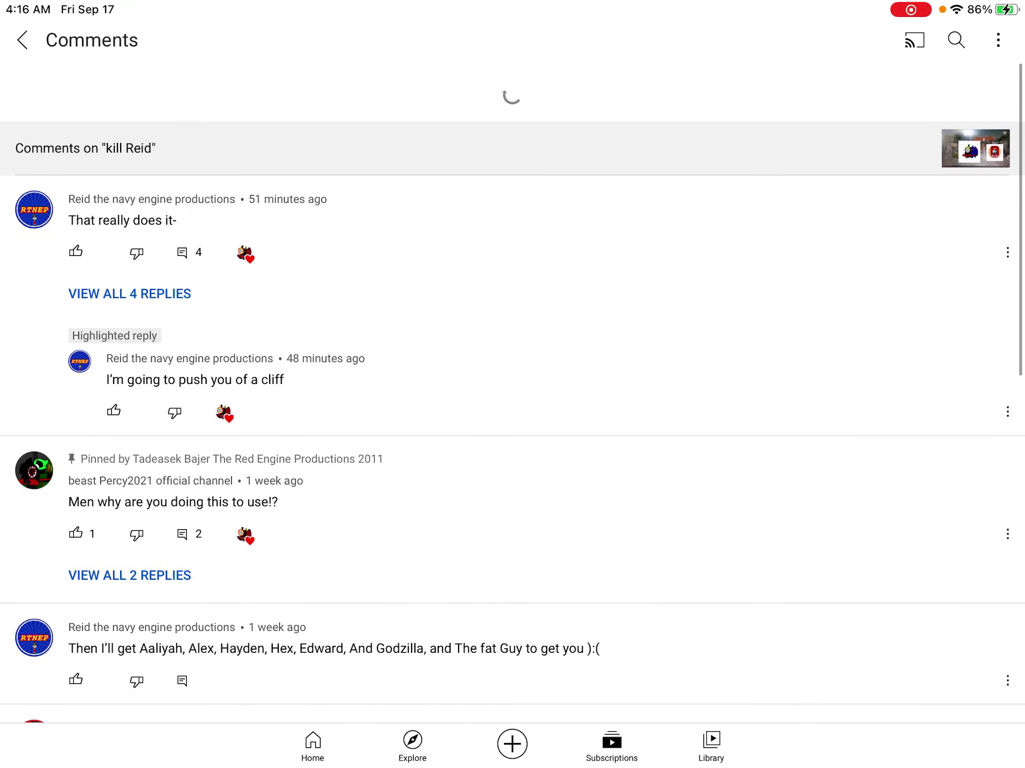
left_click(975, 148)
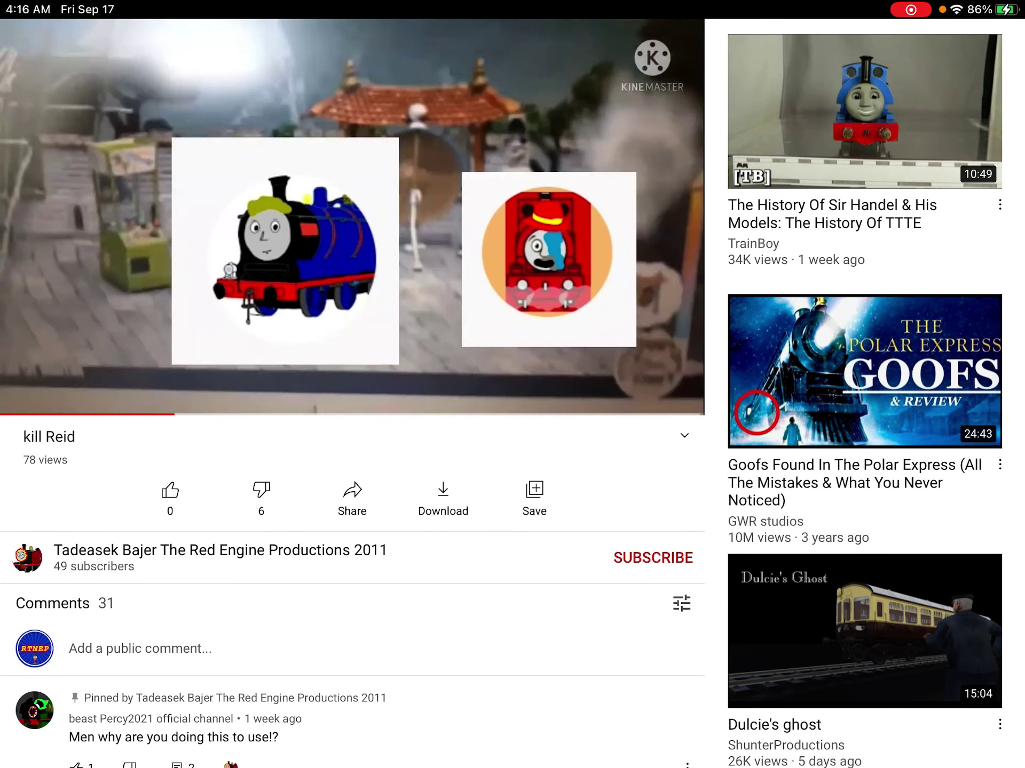
Step: Read the friend-coming comment's replies, then minimise kill Reid and return to notifications
left_click(352, 216)
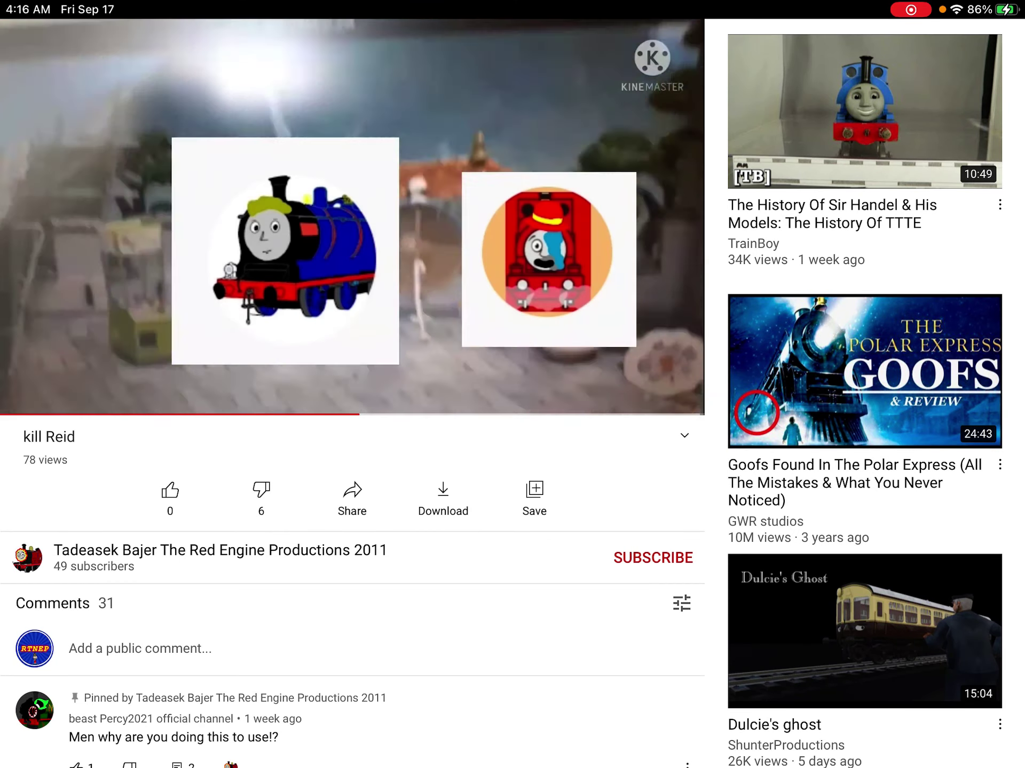
left_click(352, 216)
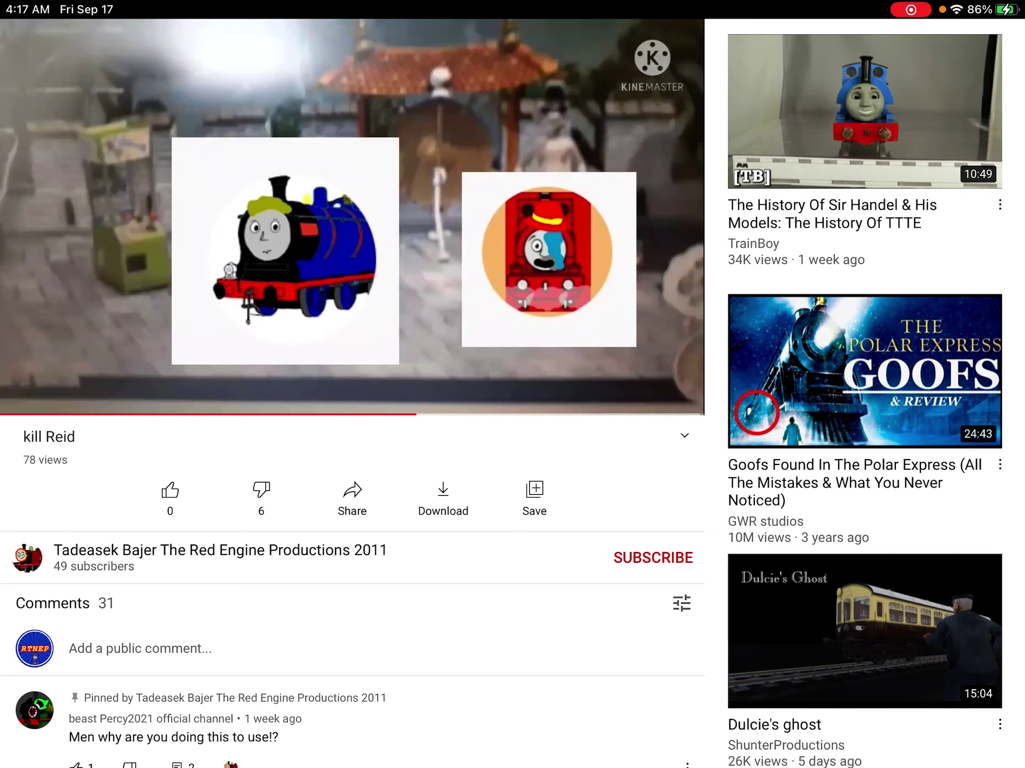
scroll(353, 592, "down", 10)
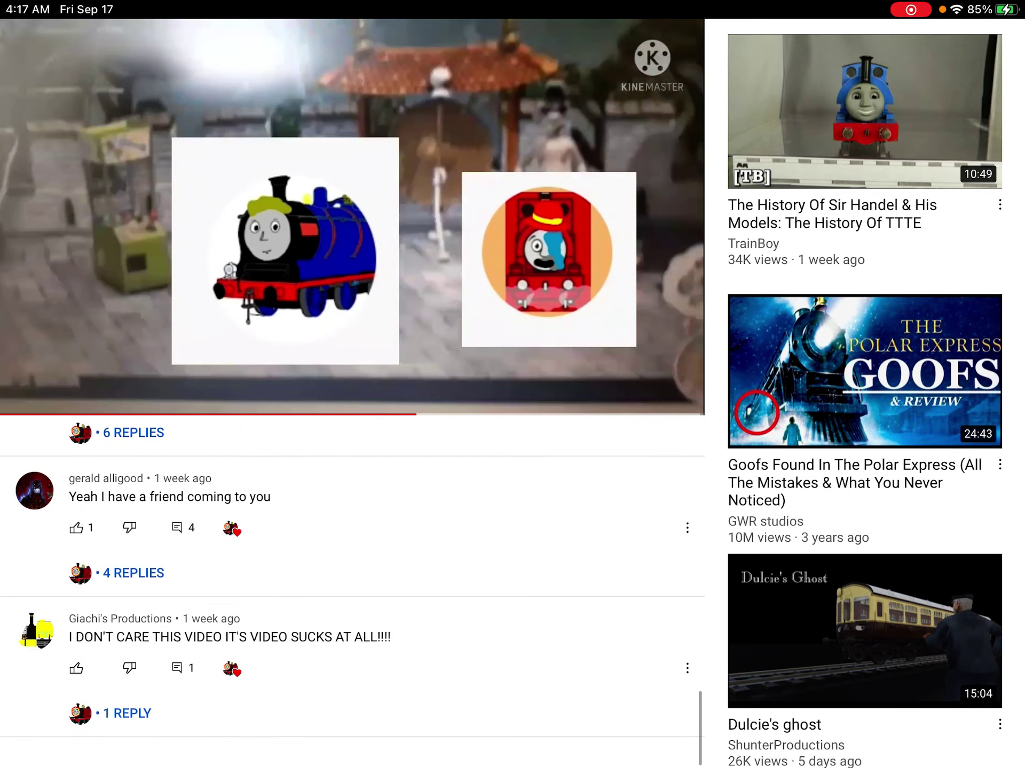
left_click(134, 587)
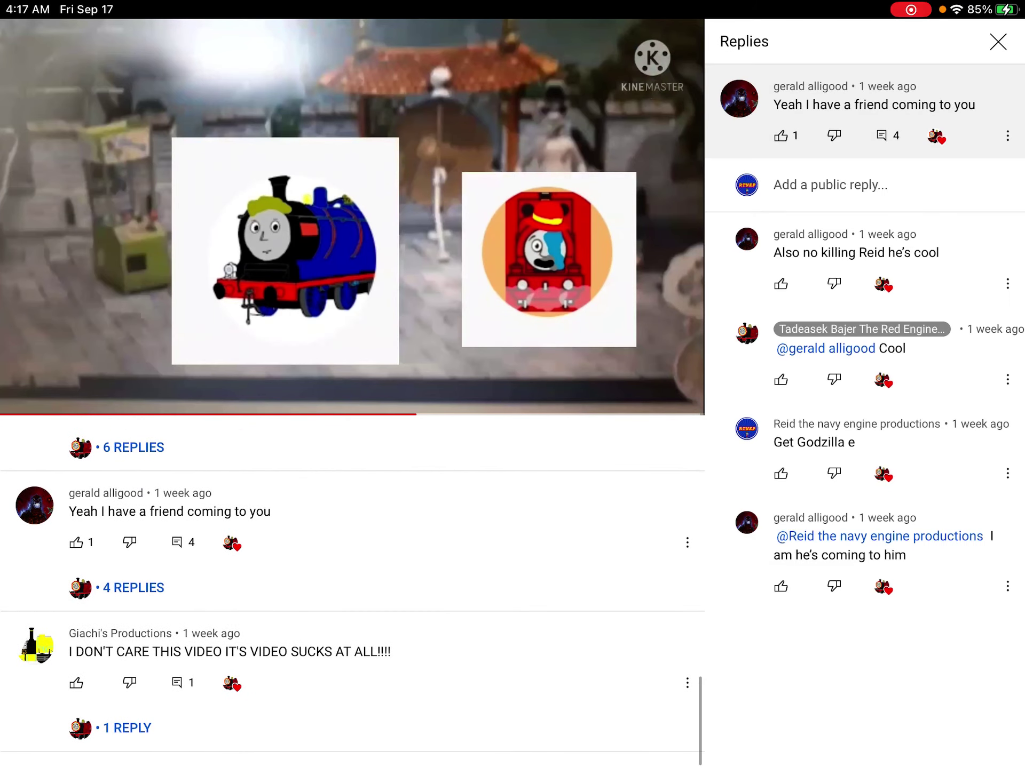
scroll(352, 592, "down", 2)
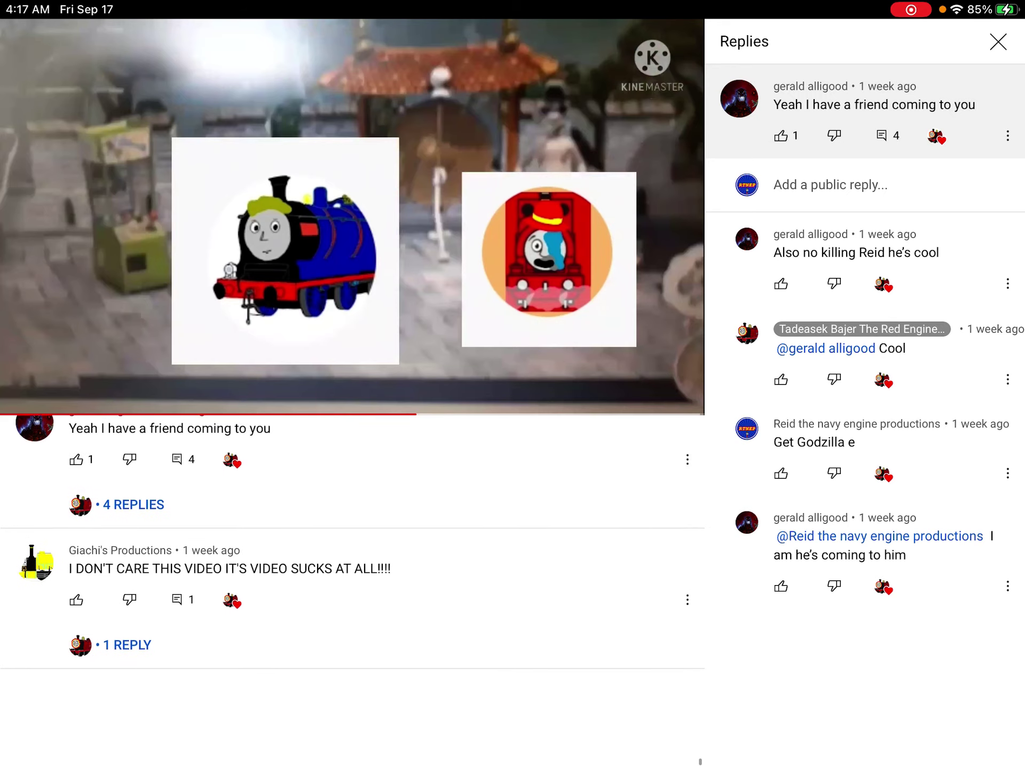
scroll(352, 593, "up", 10)
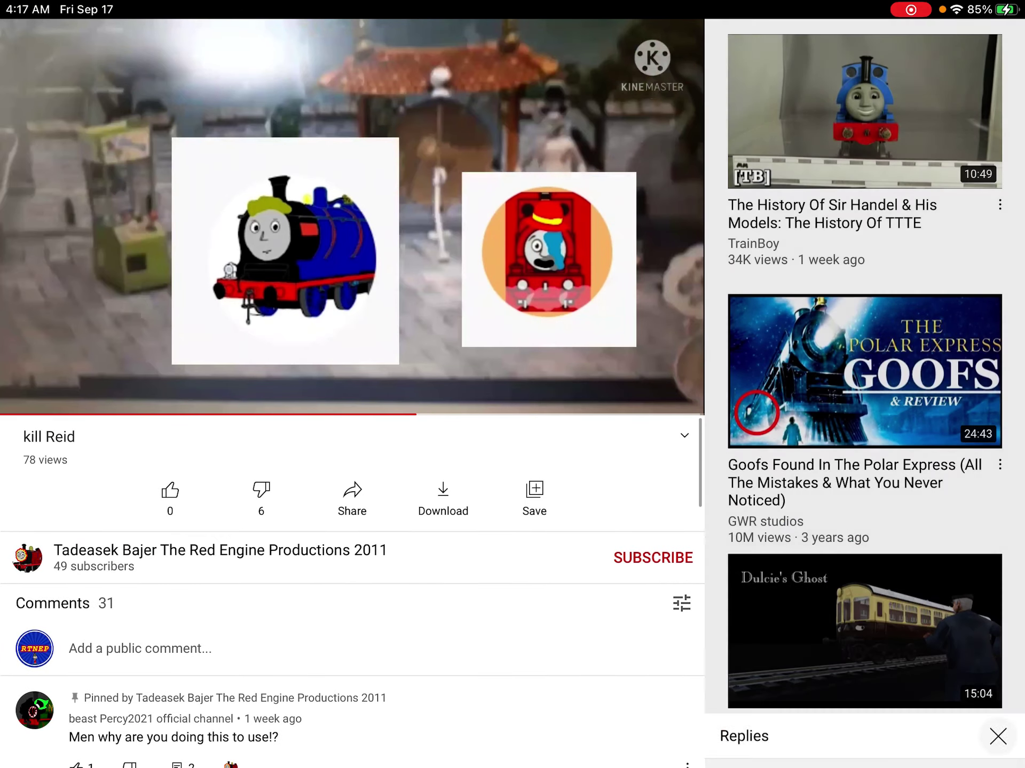
scroll(353, 593, "down", 10)
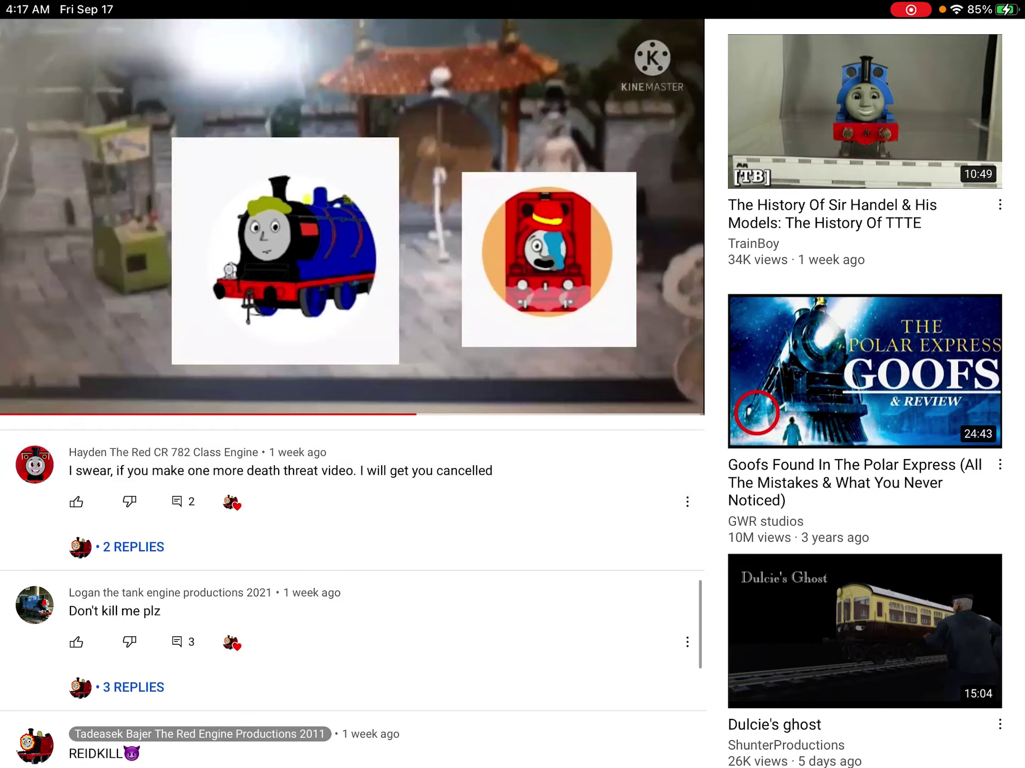
left_click_drag(352, 217, 353, 641)
left_click(23, 39)
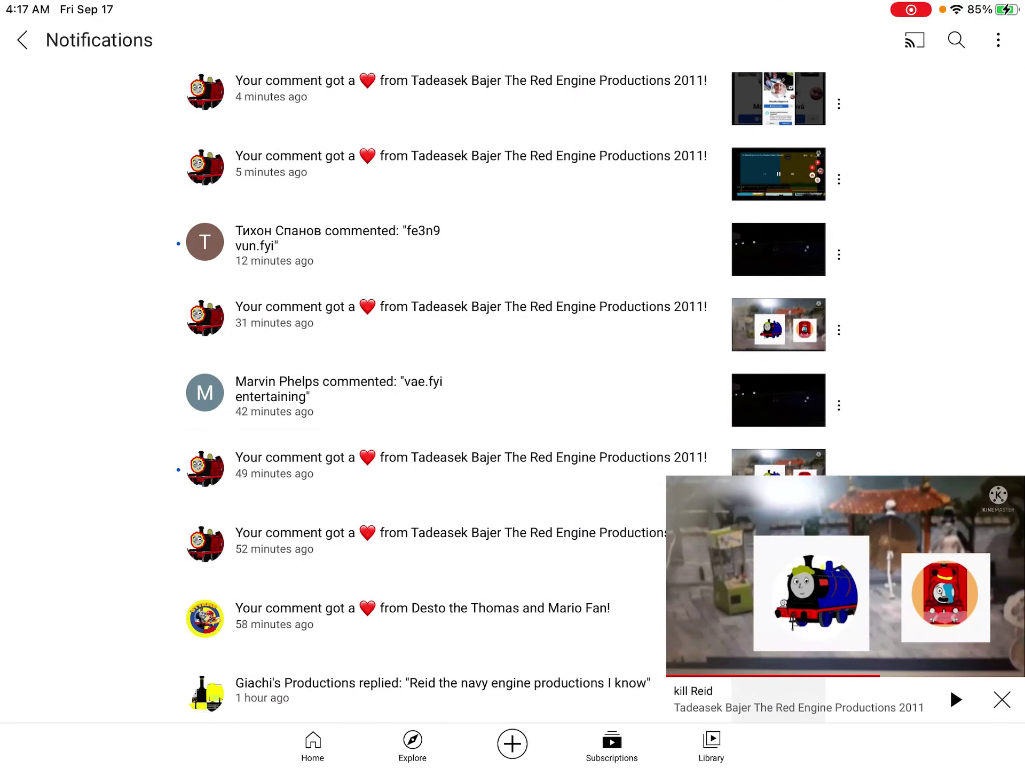
Step: Close the mini player and switch from Subscriptions to Home, pulling to refresh
left_click(611, 745)
left_click(1001, 701)
scroll(640, 400, "down", 5)
scroll(641, 400, "down", 5)
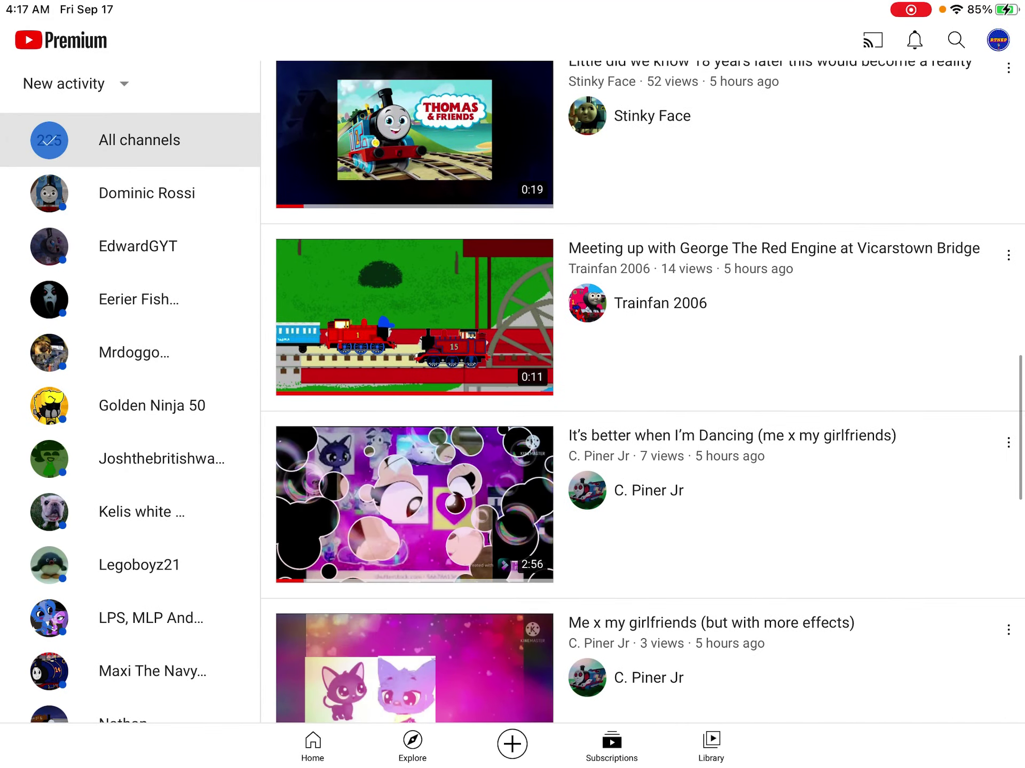
left_click(313, 745)
left_click_drag(512, 241, 513, 336)
Step: Refresh the Home feed, leave and reopen YouTube, and bring up past searches
left_click(23, 39)
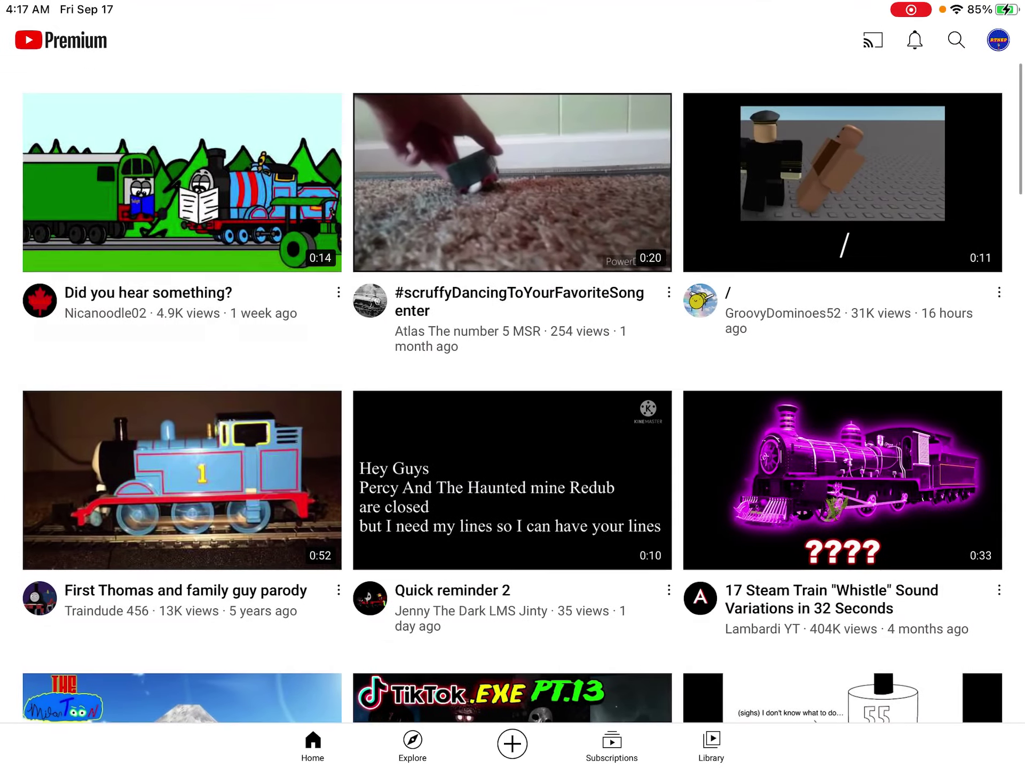
left_click_drag(512, 240, 513, 321)
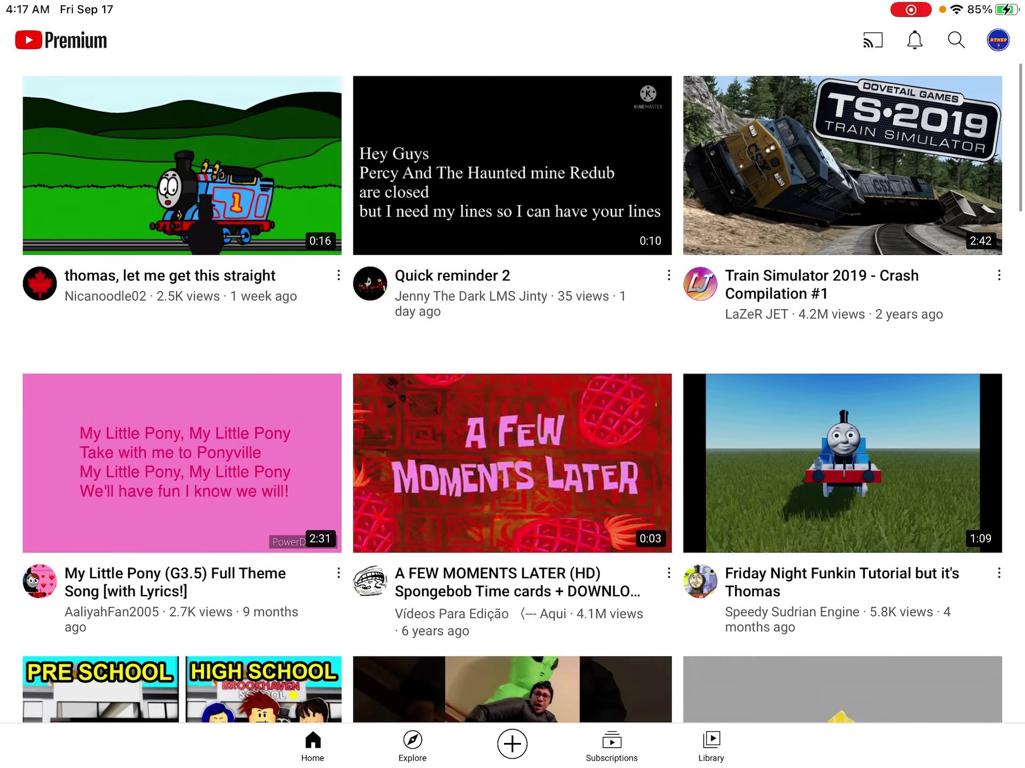
left_click_drag(513, 764, 512, 561)
left_click(475, 709)
scroll(513, 392, "down", 10)
scroll(512, 392, "down", 5)
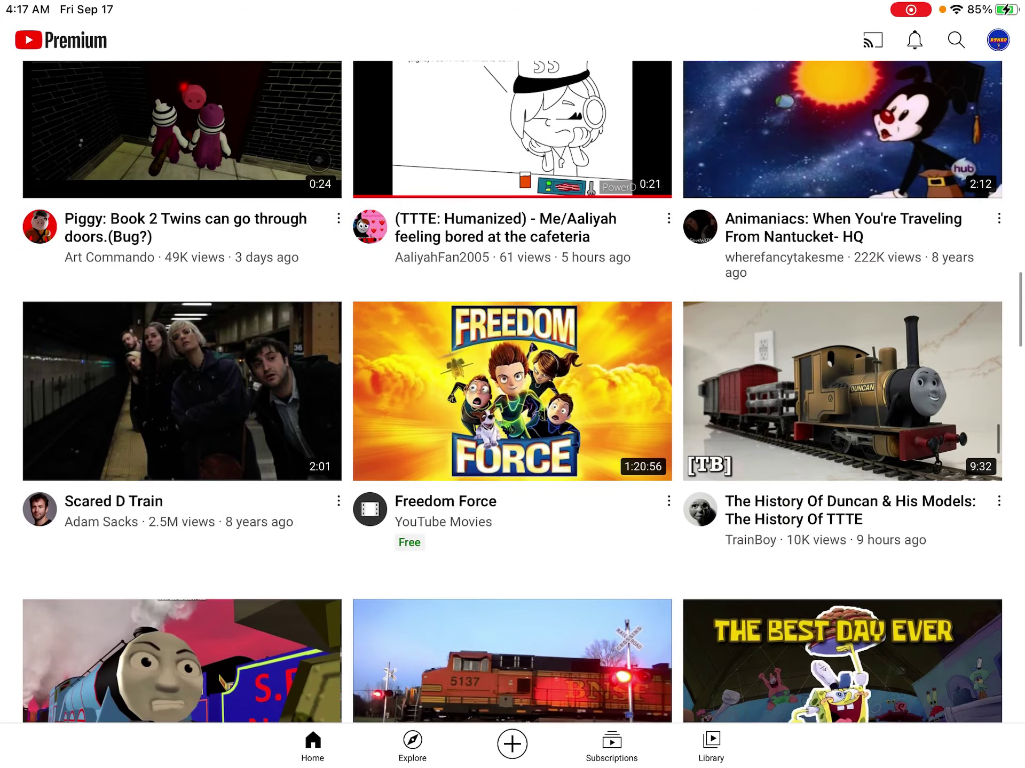
scroll(512, 392, "down", 5)
scroll(512, 393, "down", 5)
scroll(513, 392, "down", 5)
scroll(512, 392, "down", 5)
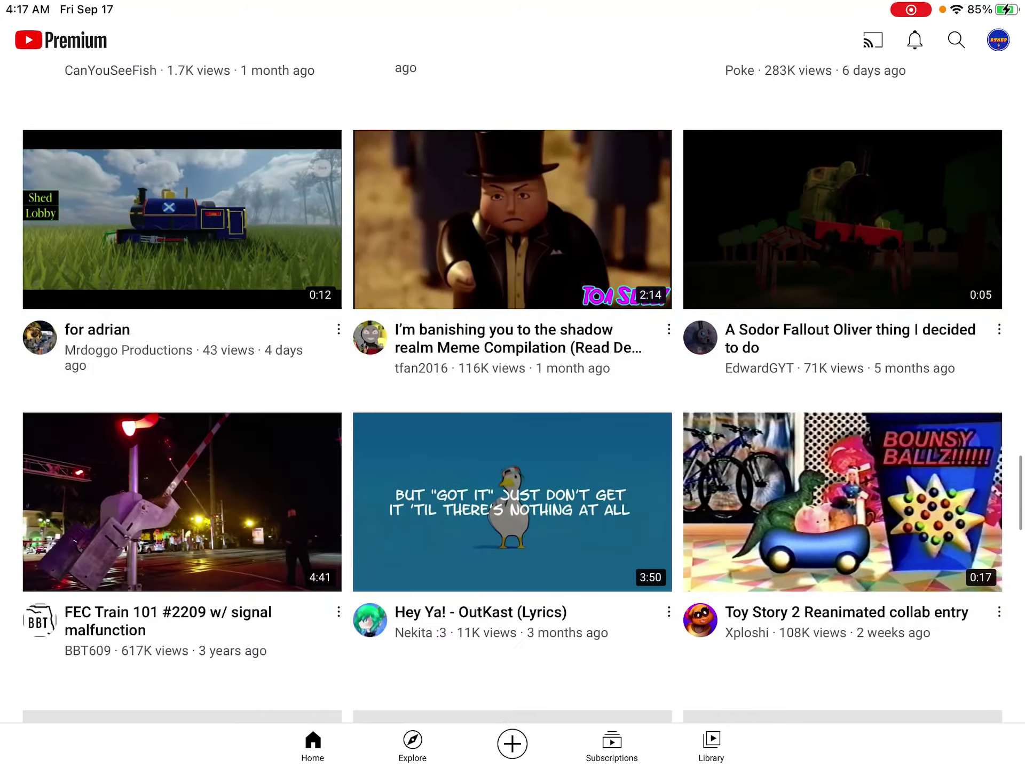
scroll(512, 393, "down", 5)
scroll(512, 393, "up", 5)
scroll(512, 393, "up", 5)
scroll(513, 392, "up", 5)
scroll(513, 392, "up", 3)
scroll(512, 392, "up", 5)
scroll(512, 393, "up", 2)
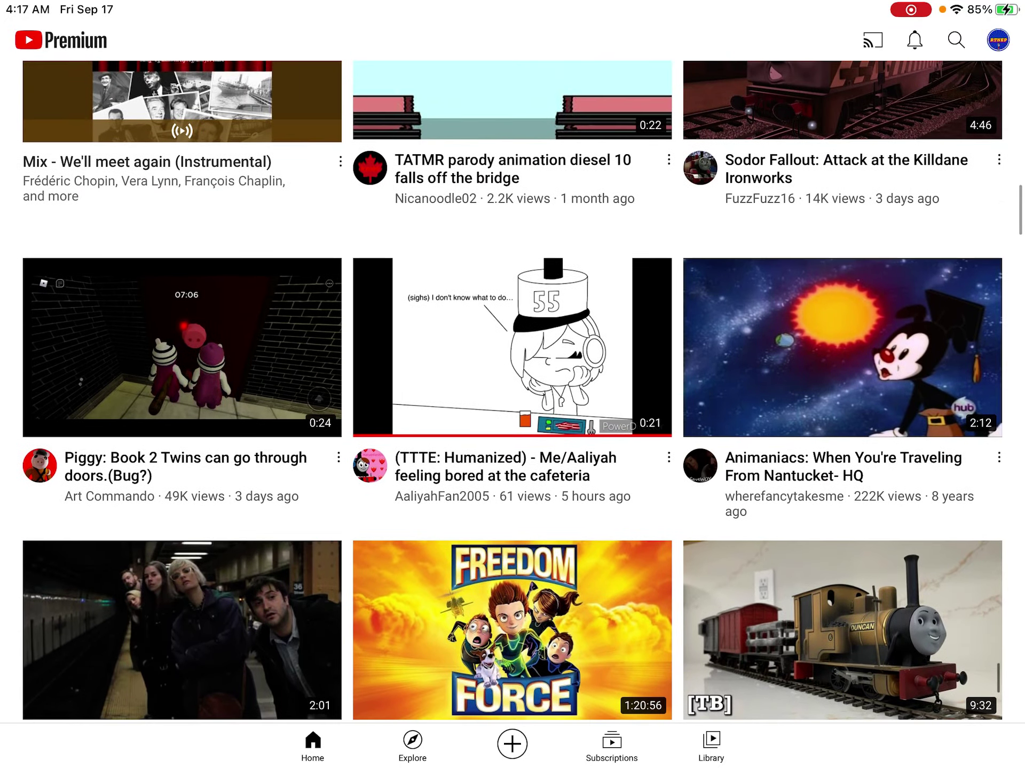
scroll(513, 392, "up", 10)
scroll(513, 393, "up", 5)
scroll(512, 393, "up", 3)
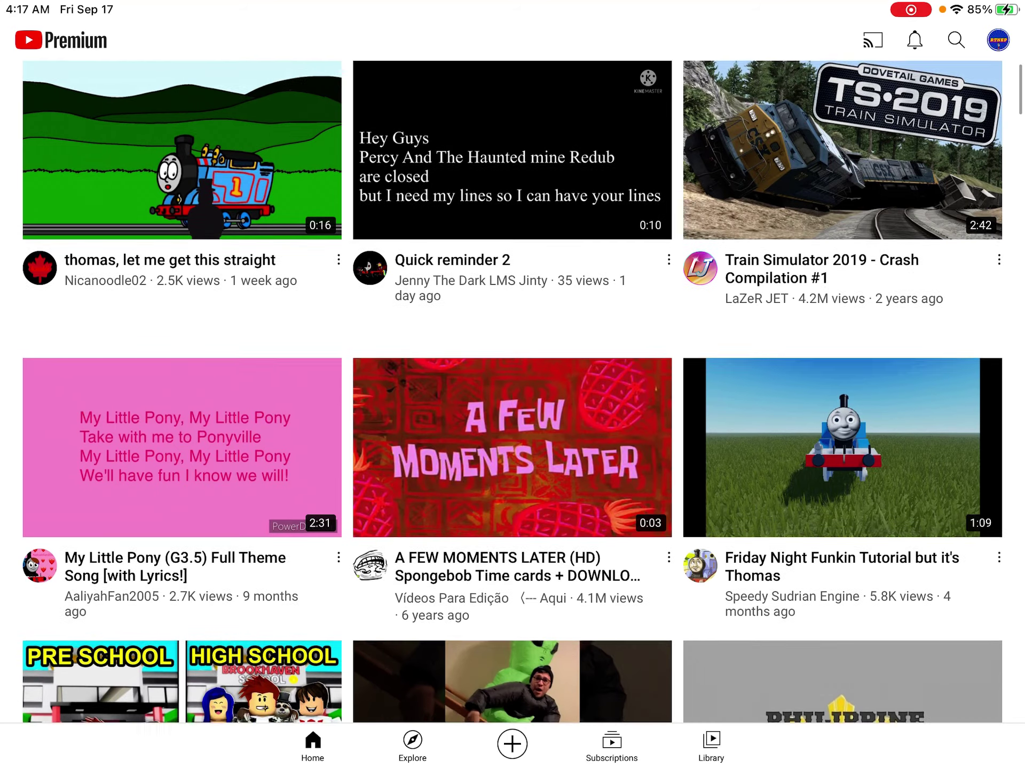
left_click(955, 39)
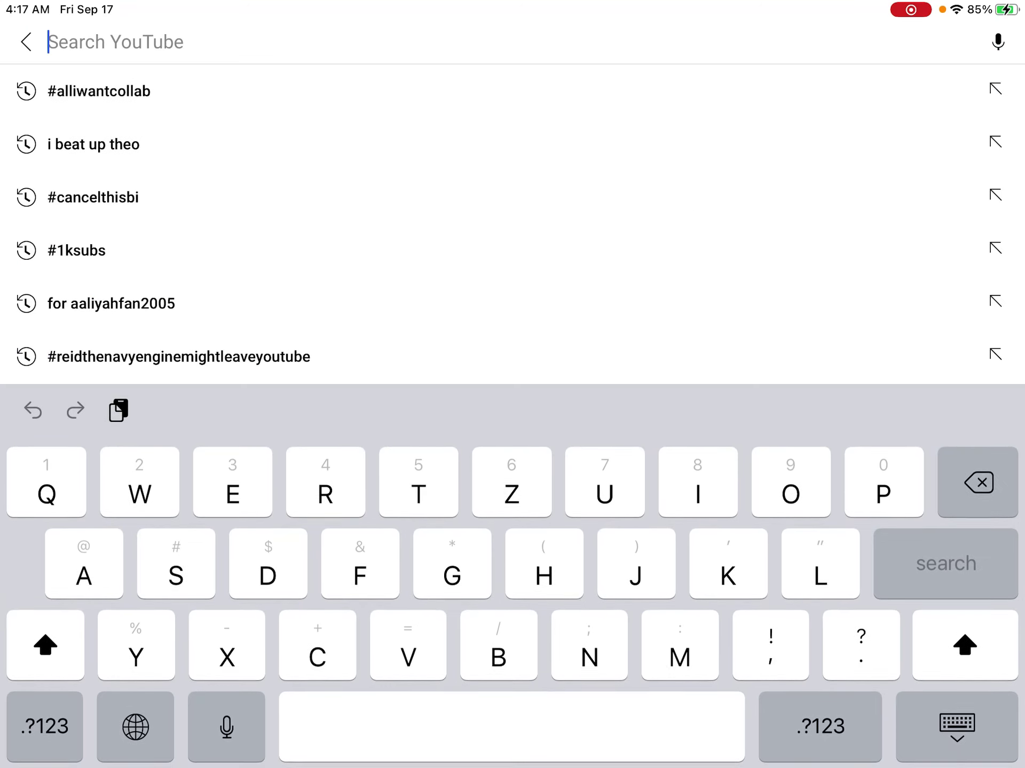
Step: Rerun the 'i beat up theo' search and swipe the opened Theo video away
left_click(93, 144)
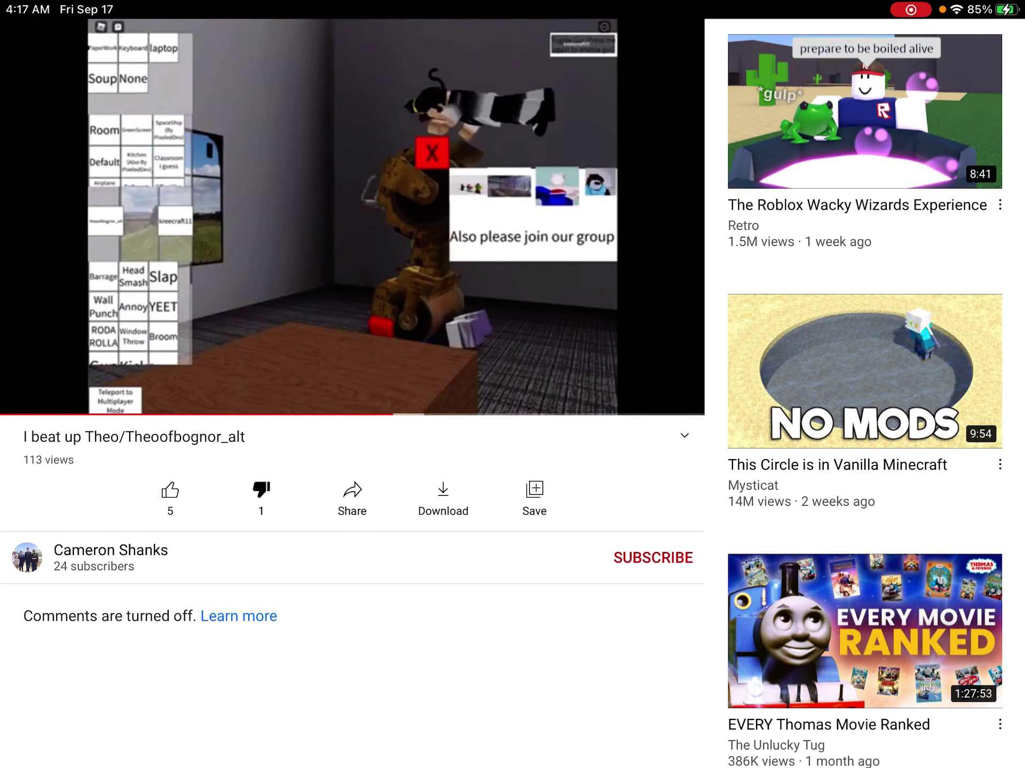
left_click_drag(353, 201, 352, 641)
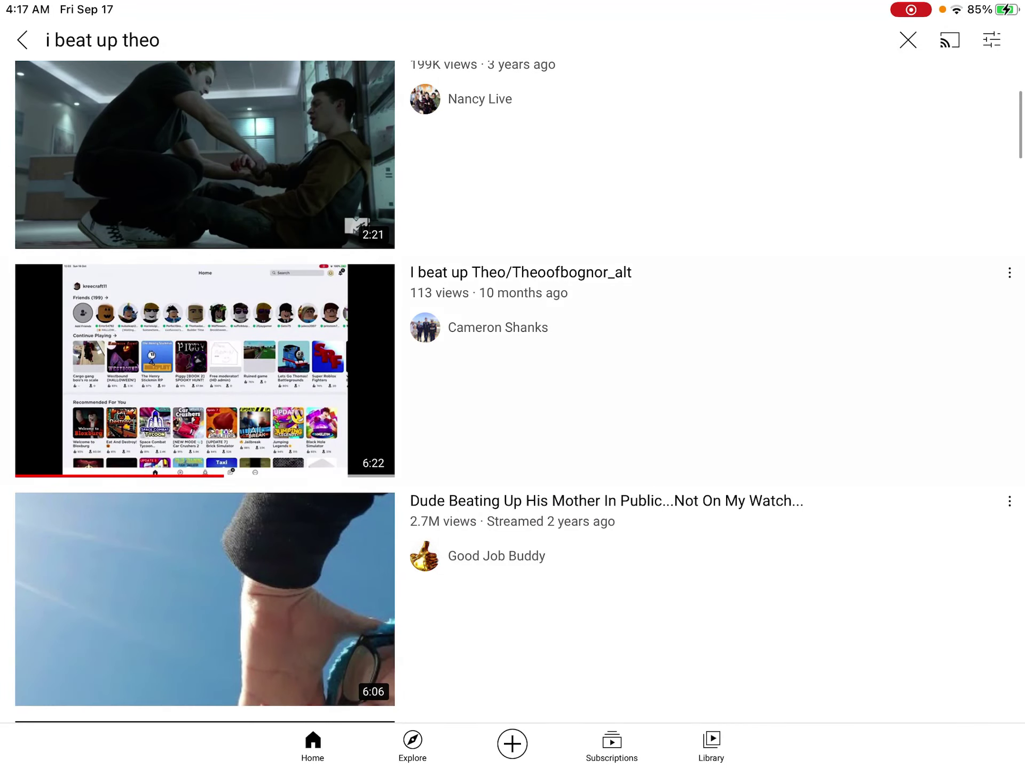
scroll(512, 393, "down", 15)
scroll(512, 392, "down", 3)
scroll(512, 393, "down", 8)
scroll(513, 392, "down", 10)
scroll(512, 392, "down", 10)
scroll(512, 393, "up", 5)
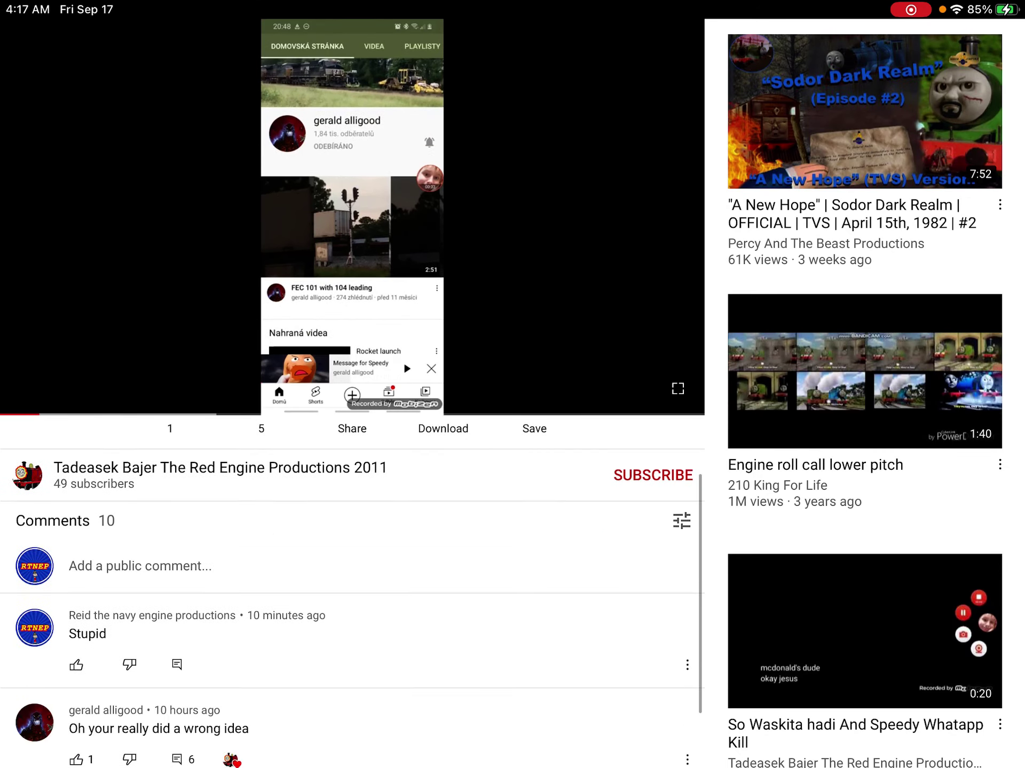
scroll(353, 592, "up", 3)
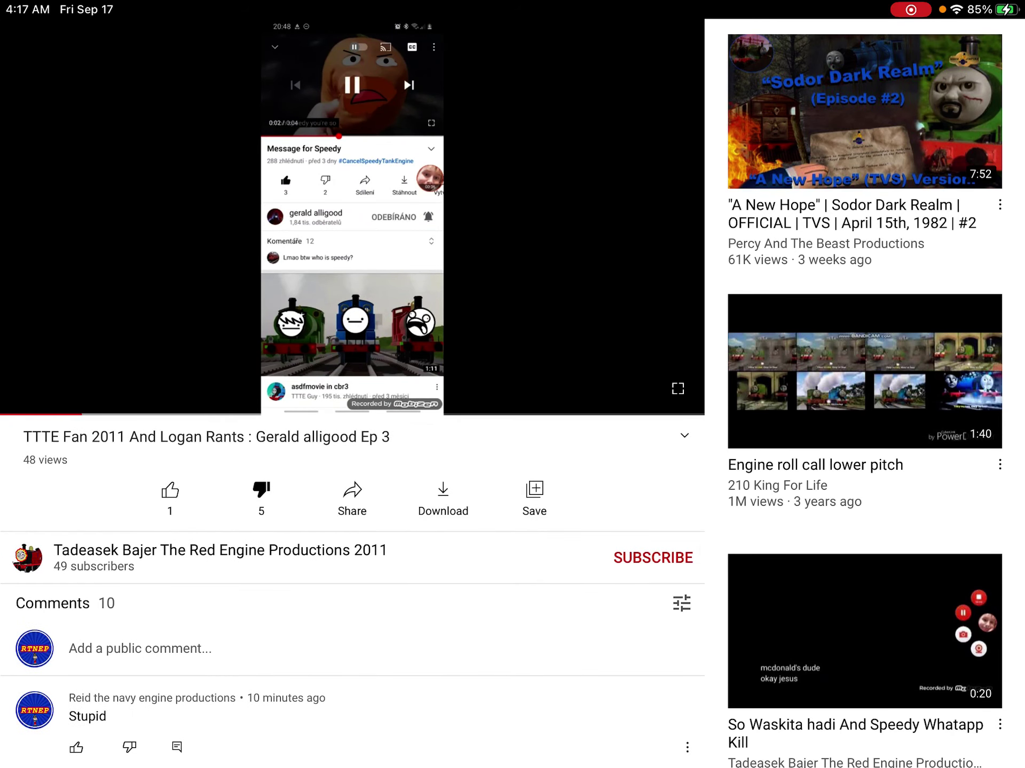
Step: Show the playback controls on the TTTE Fan 2011 And Logan Rants video
left_click(353, 240)
left_click(353, 241)
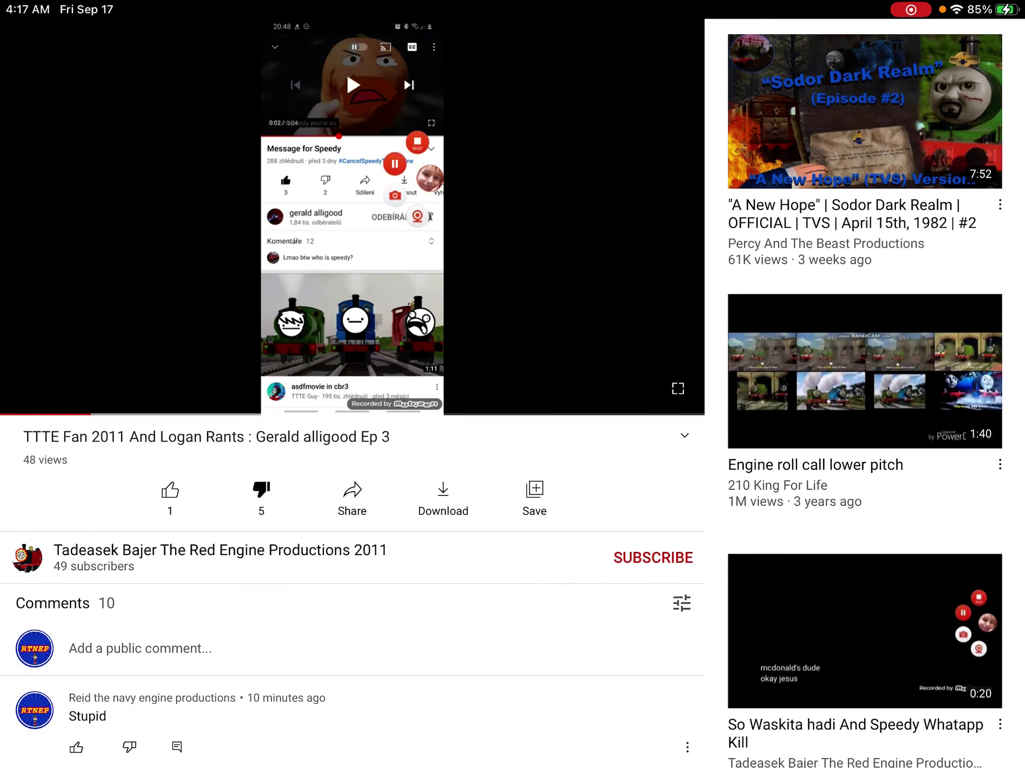